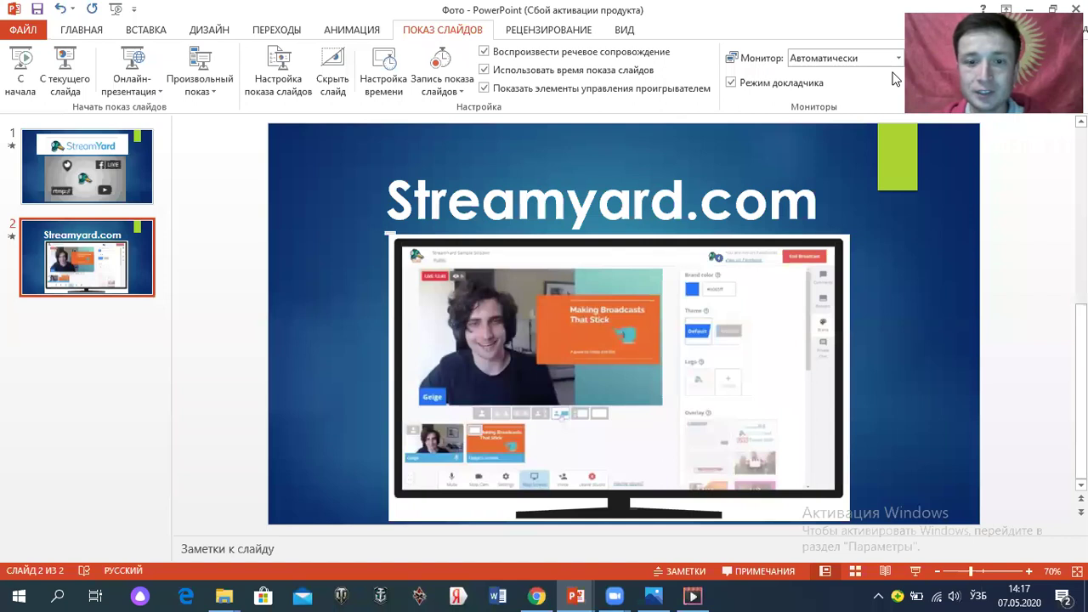
# Step: Switch to Chrome and open the StreamYard website from the Google search results
pyautogui.click(538, 596)
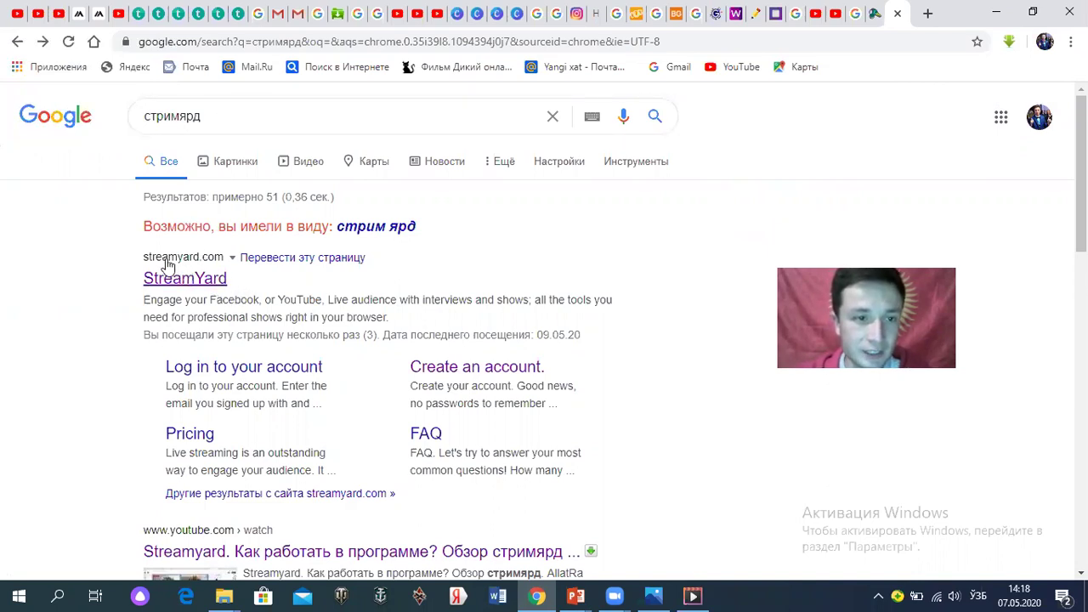
pyautogui.click(204, 287)
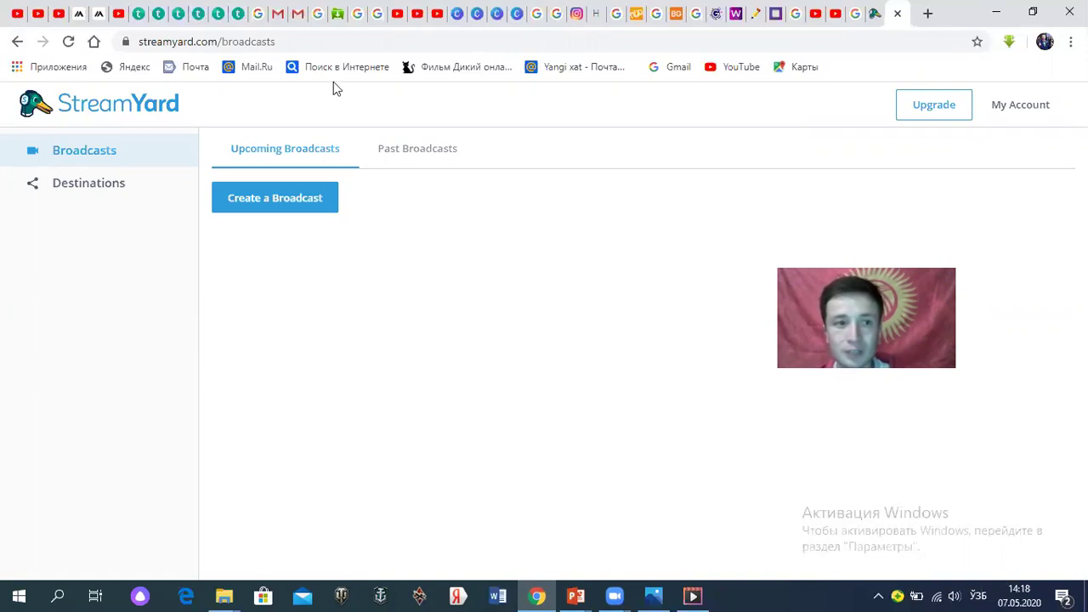
# Step: Open StreamYard's upgrade page and compare the prices and features of the Free, Basic and Professional plans
pyautogui.click(931, 120)
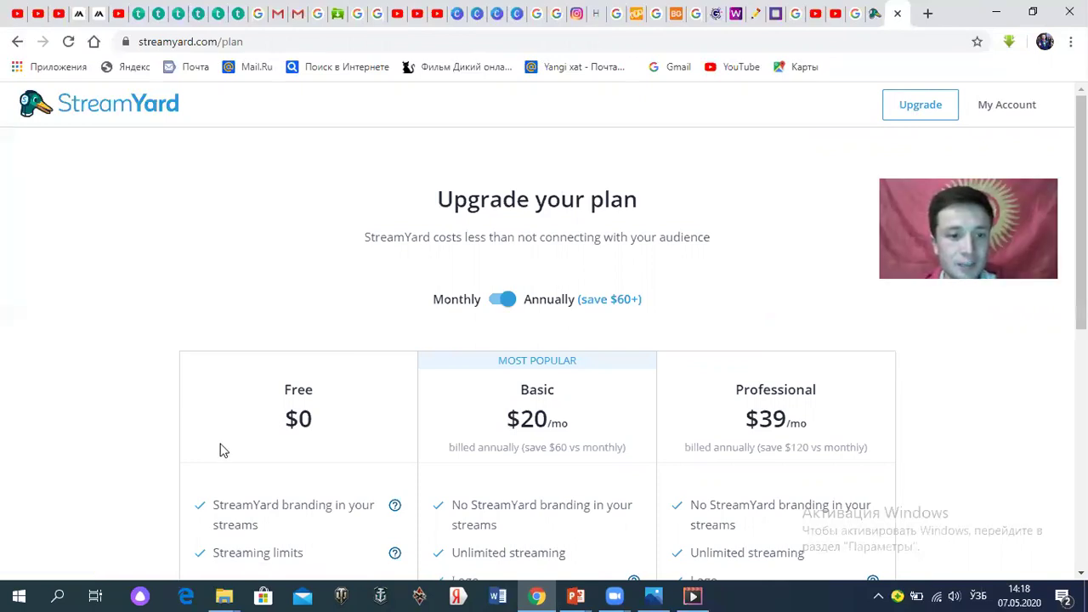
pyautogui.scroll(-1, 255, 416)
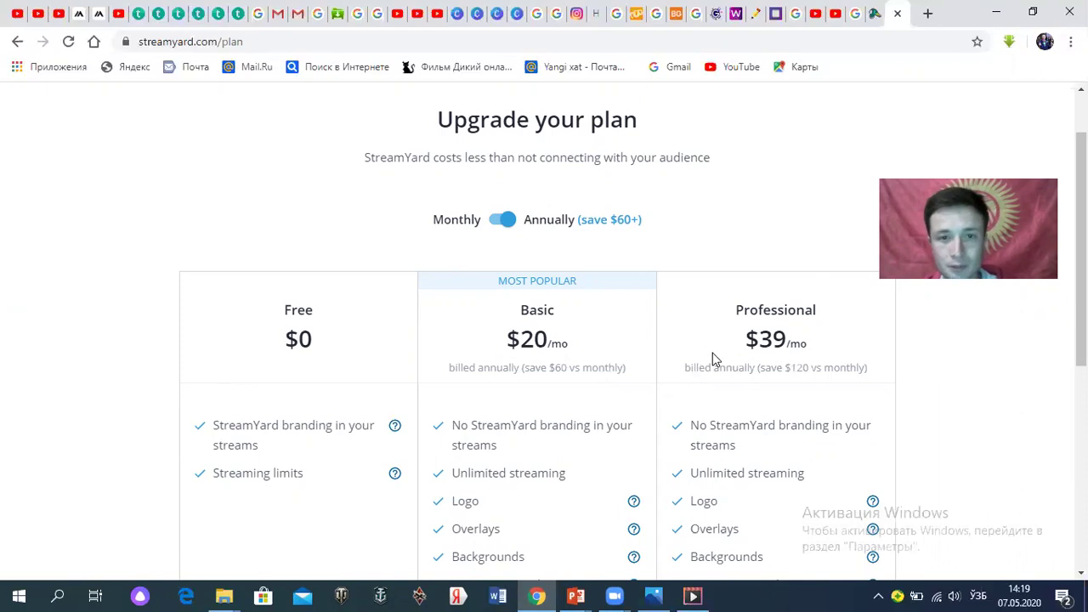
pyautogui.scroll(-4, 714, 358)
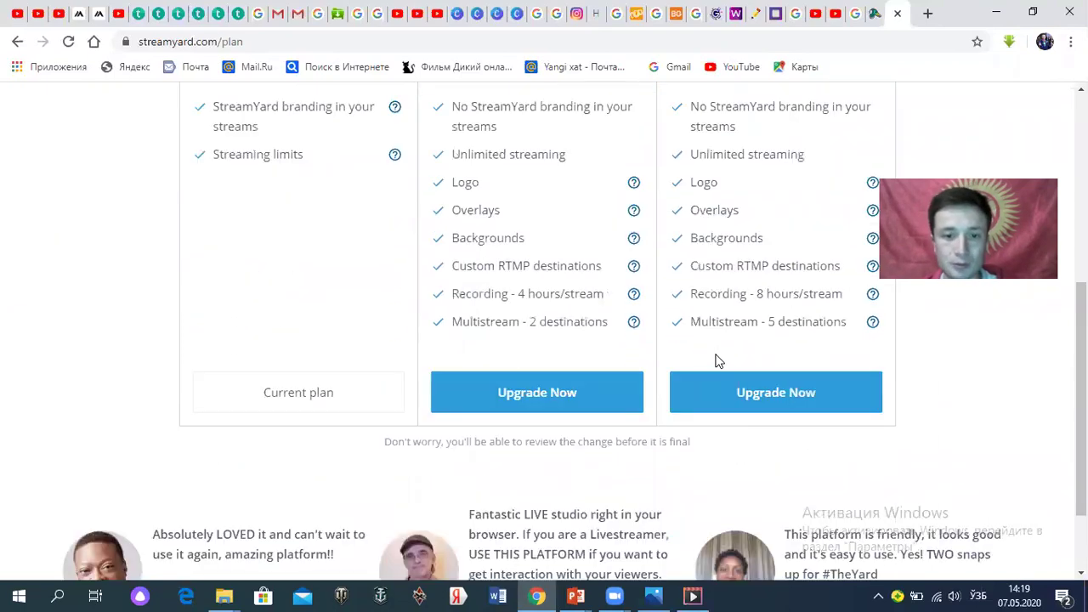
pyautogui.scroll(4, 710, 350)
pyautogui.scroll(-1, 527, 362)
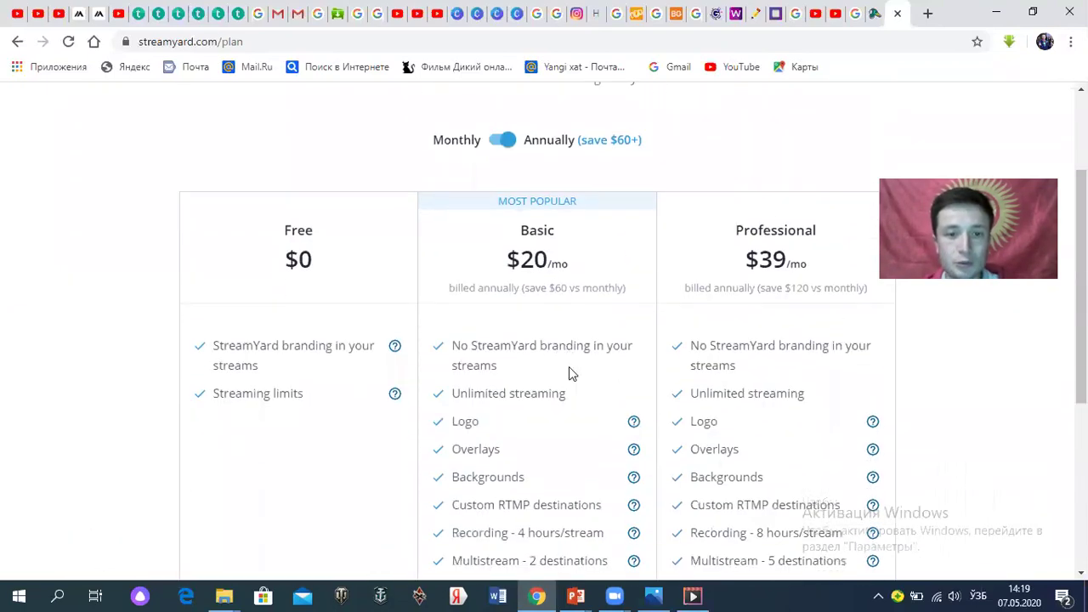
pyautogui.scroll(-1, 569, 368)
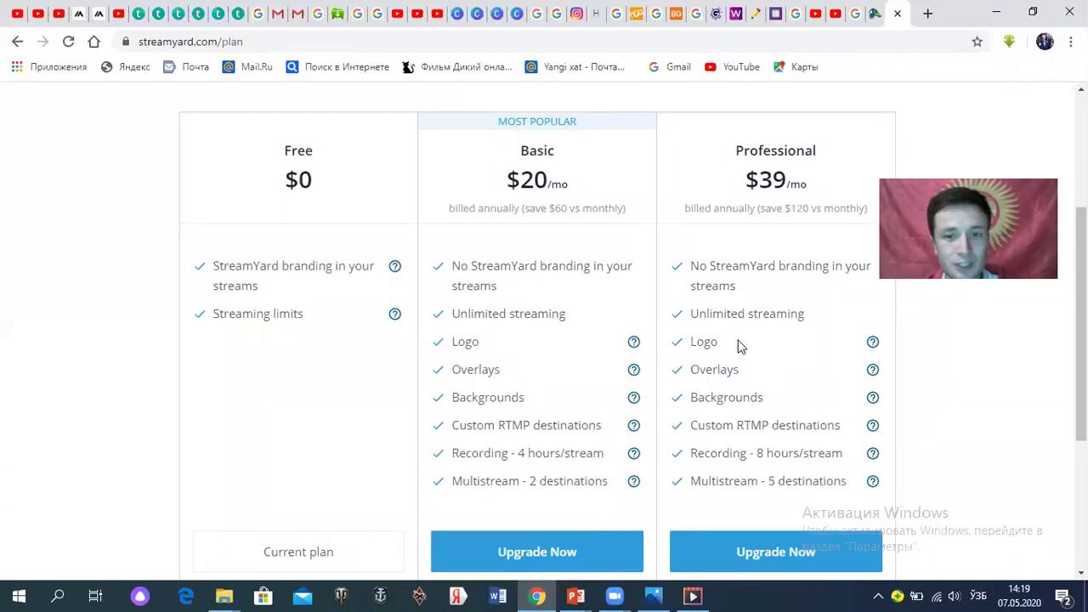
pyautogui.scroll(-2, 731, 404)
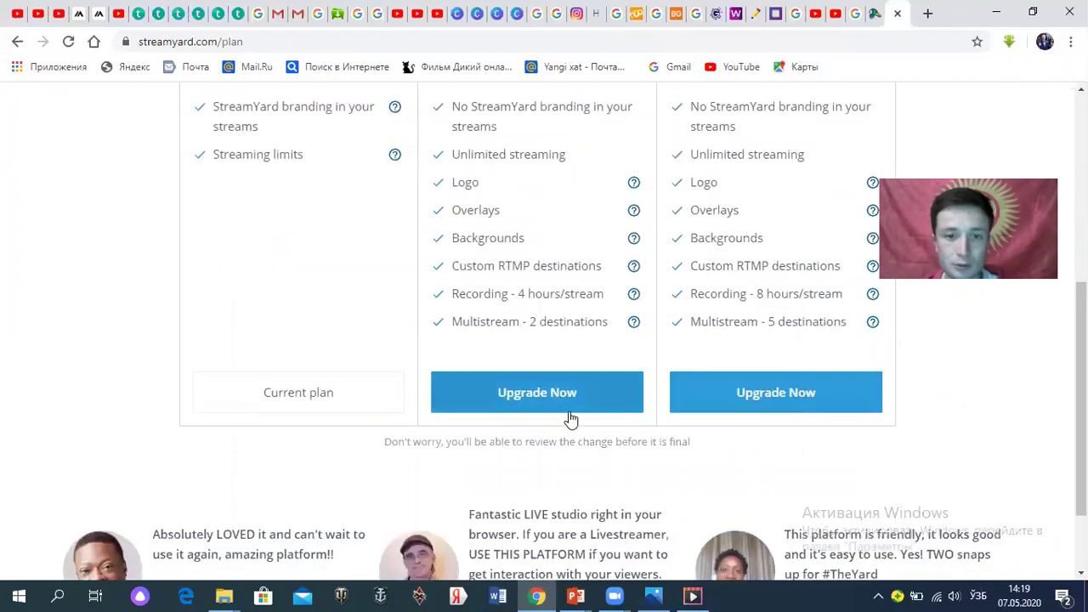
# Step: Examine the purchase form for the annually billed Basic plan and return to the plan comparison without buying
pyautogui.click(561, 400)
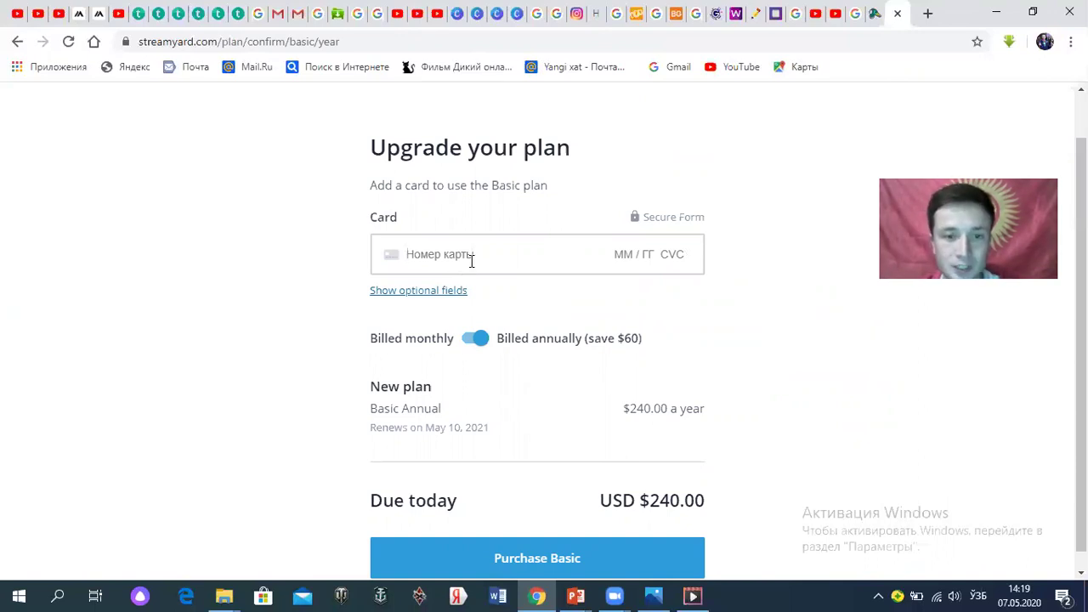
pyautogui.scroll(-1, 539, 296)
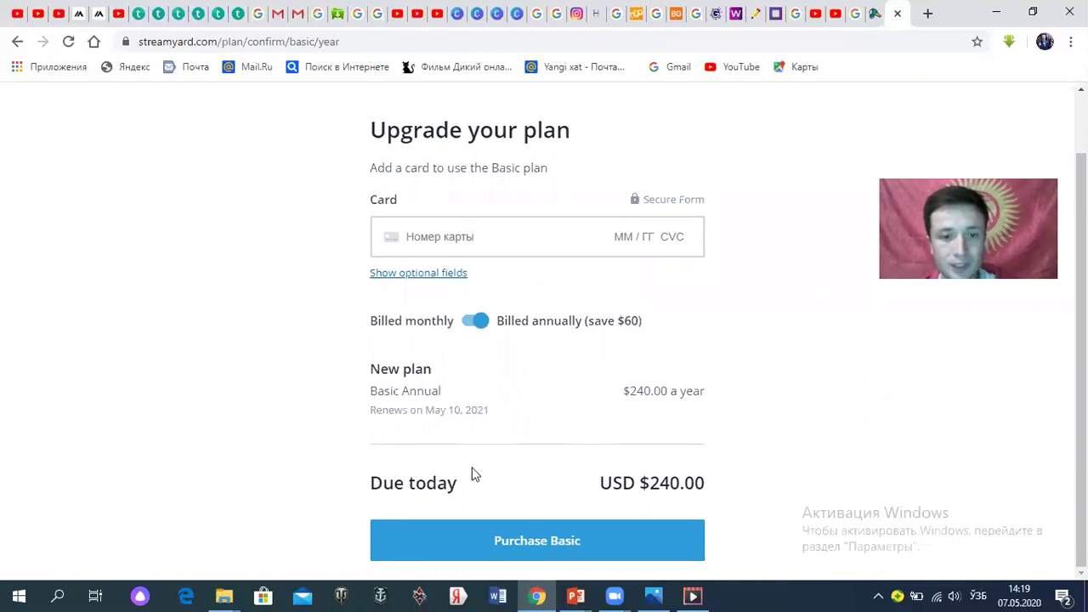
pyautogui.scroll(1, 569, 434)
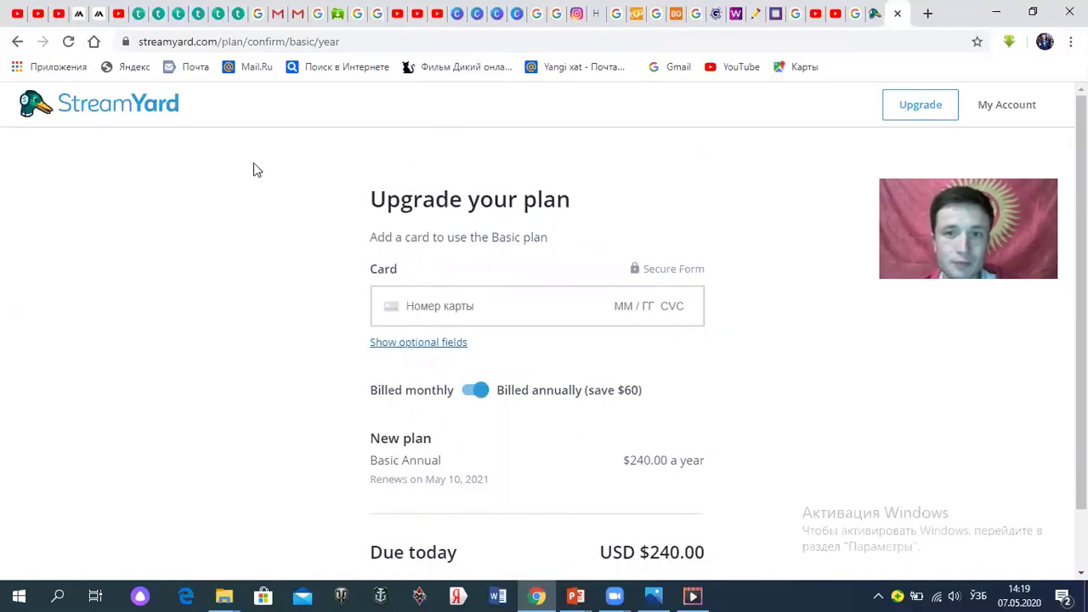
pyautogui.click(16, 43)
pyautogui.scroll(5, 687, 287)
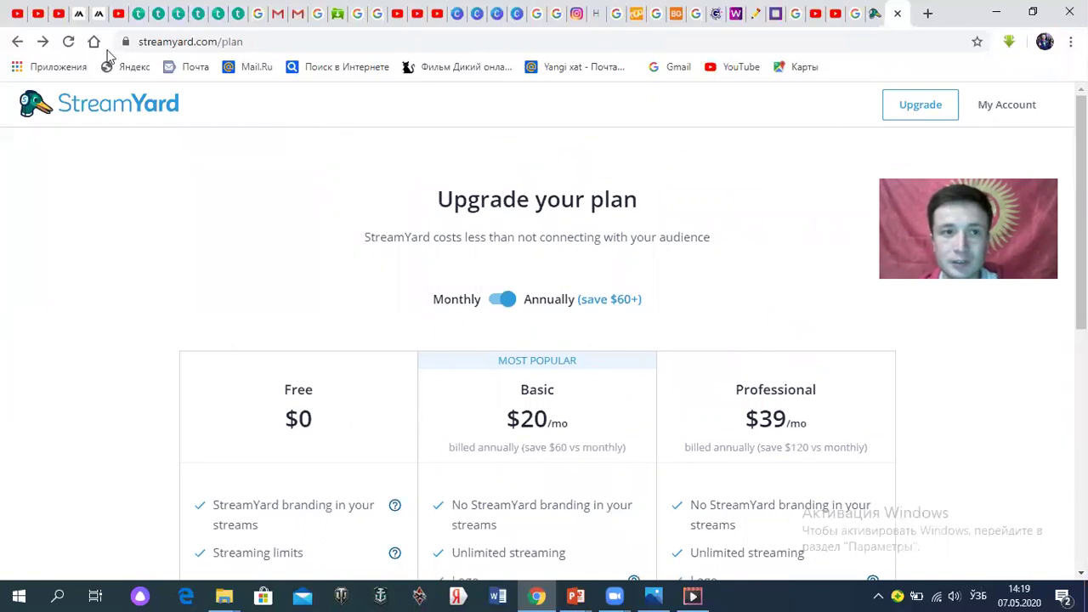
# Step: Go to the account's Broadcasts page and start a new broadcast as record only, skipping the destination
pyautogui.click(998, 116)
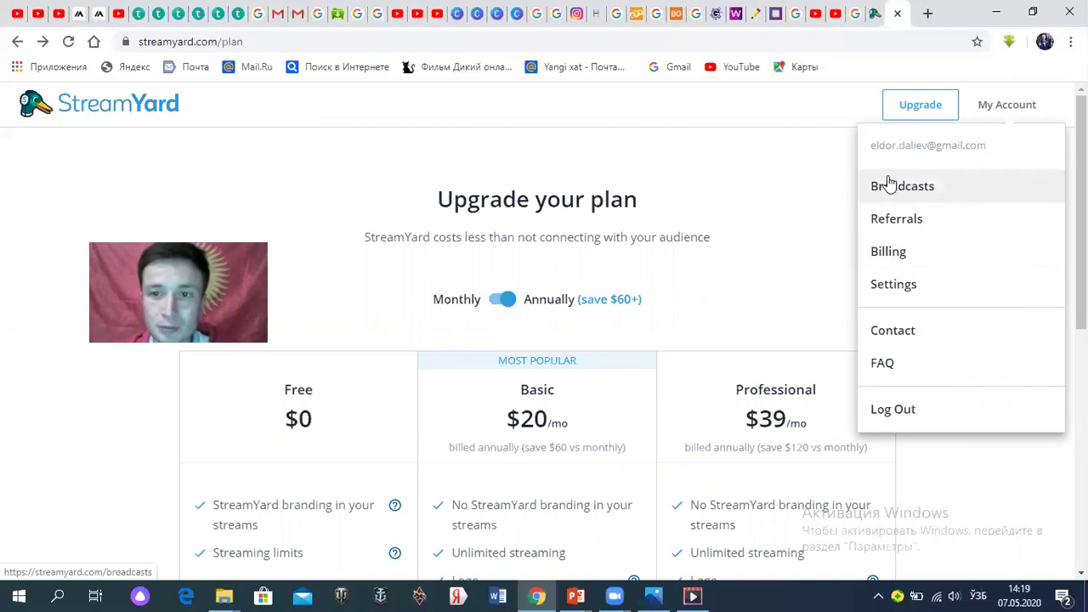
pyautogui.click(938, 199)
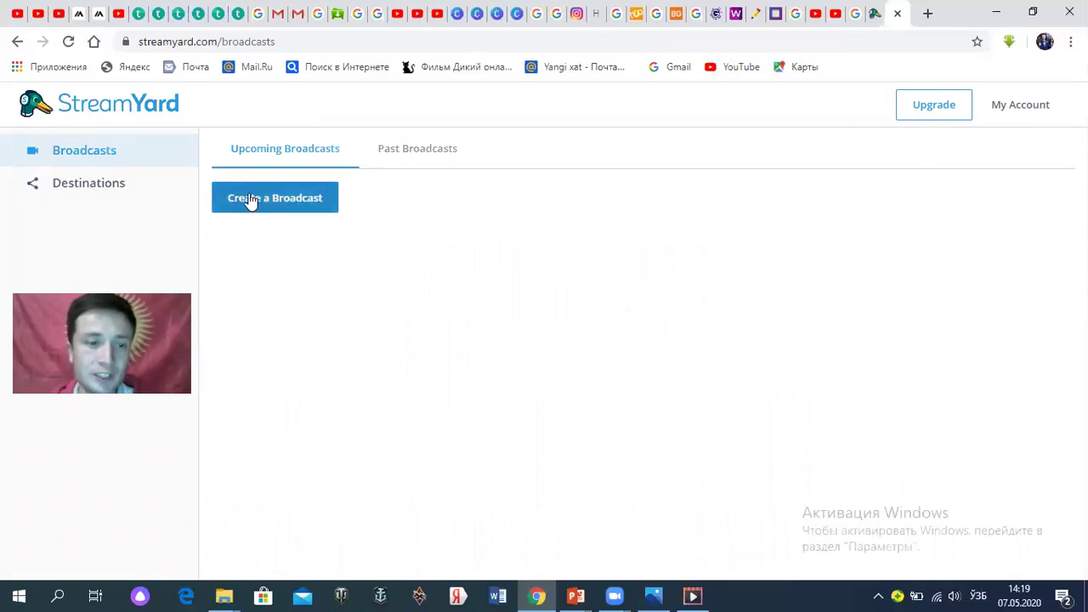
pyautogui.click(309, 208)
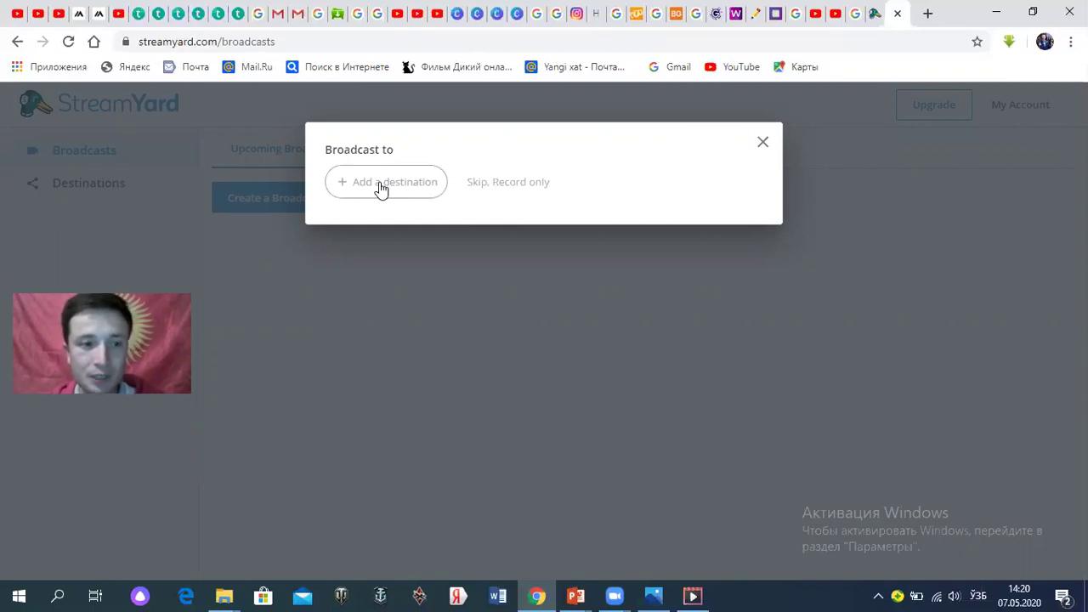
pyautogui.click(529, 189)
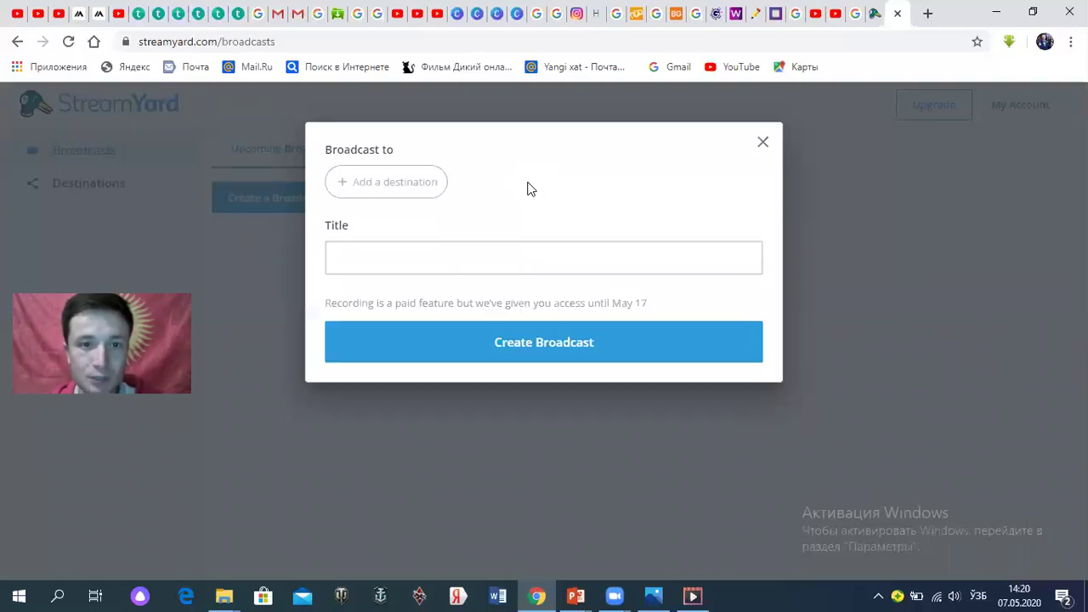
# Step: Title the broadcast "Онлай сабактын м үмкүнчүлүктөрү" and create it
pyautogui.click(468, 255)
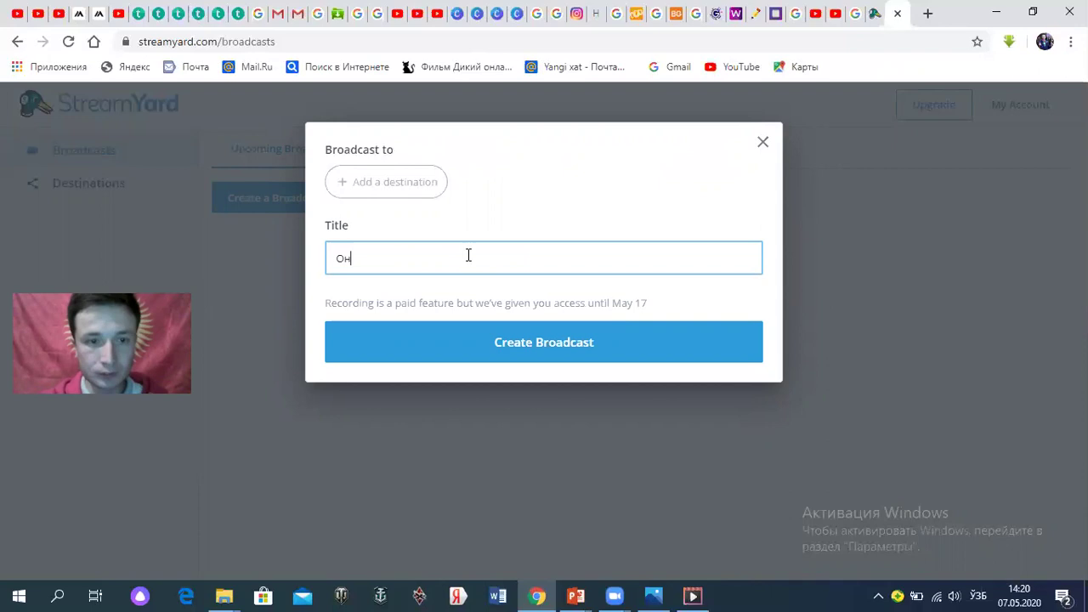
pyautogui.write('Онлай сабактн')
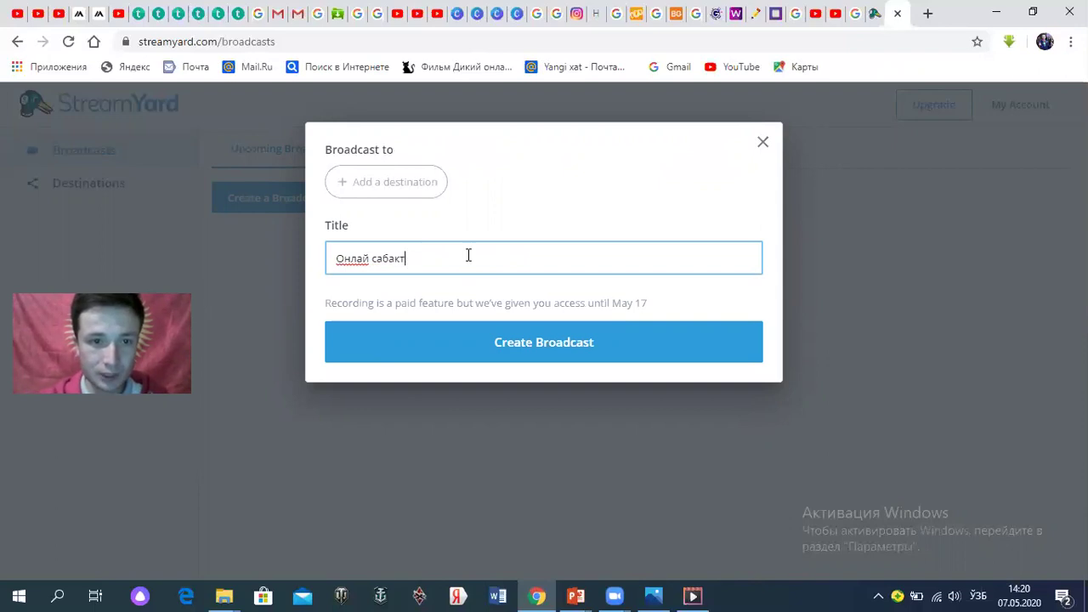
pyautogui.hotkey('alt', 'shift')
pyautogui.hotkey('alt', 'shift')
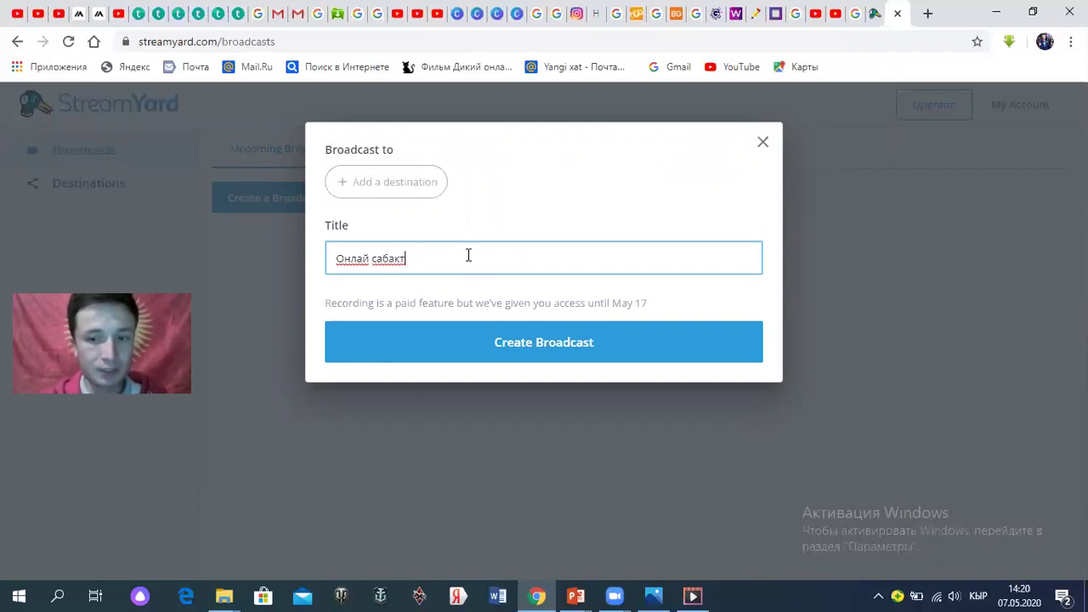
pyautogui.write('ын м умкунчулуктеру')
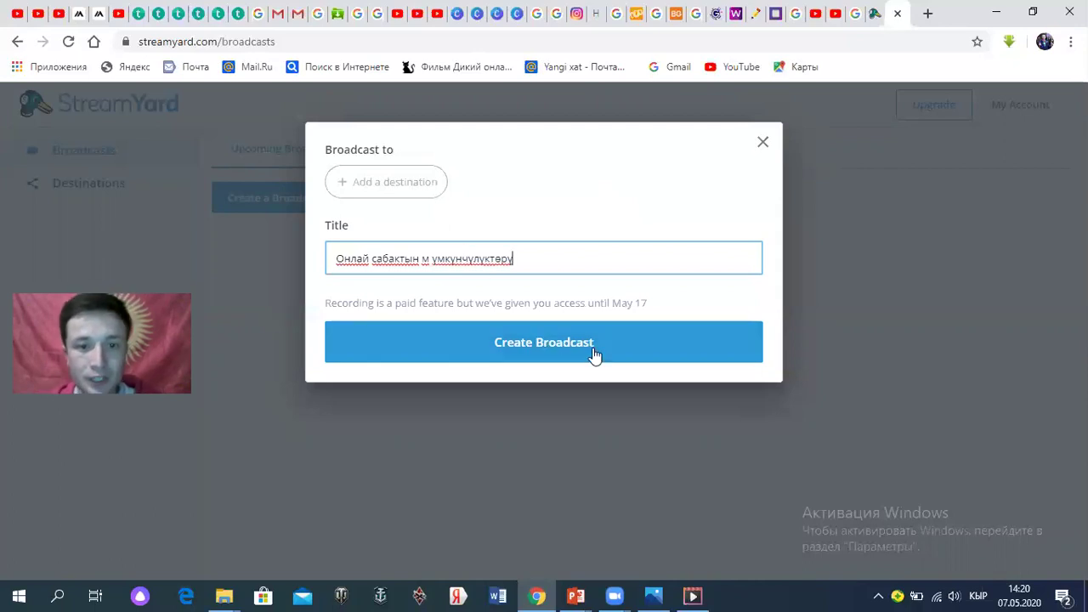
pyautogui.click(544, 356)
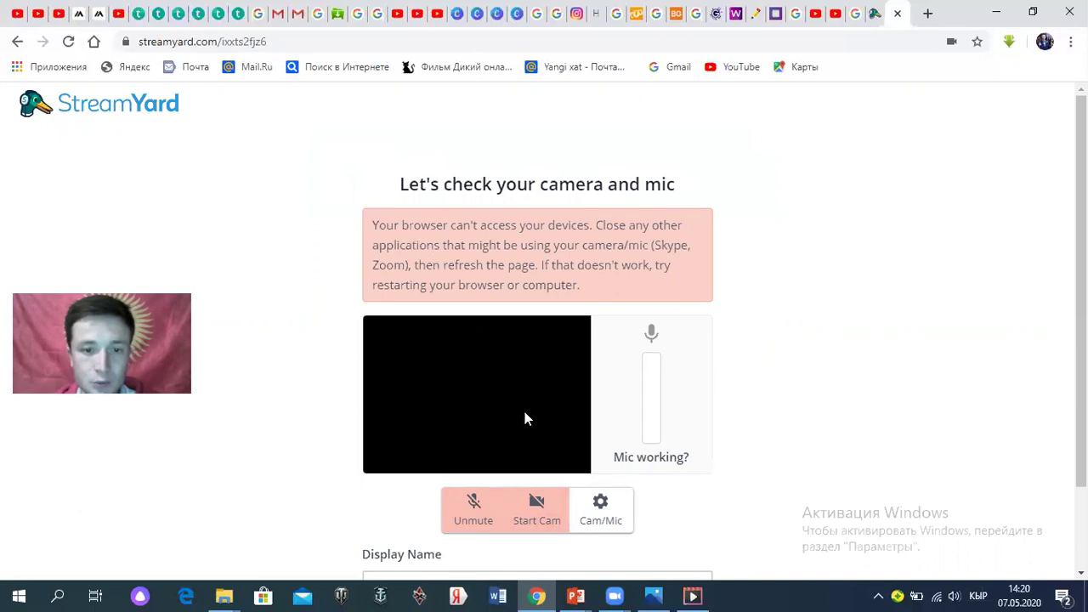
# Step: Keep the prefilled display name, enter the studio without microphone or camera, and dismiss the device warning and the stream hint
pyautogui.scroll(-1, 525, 412)
pyautogui.scroll(1, 531, 364)
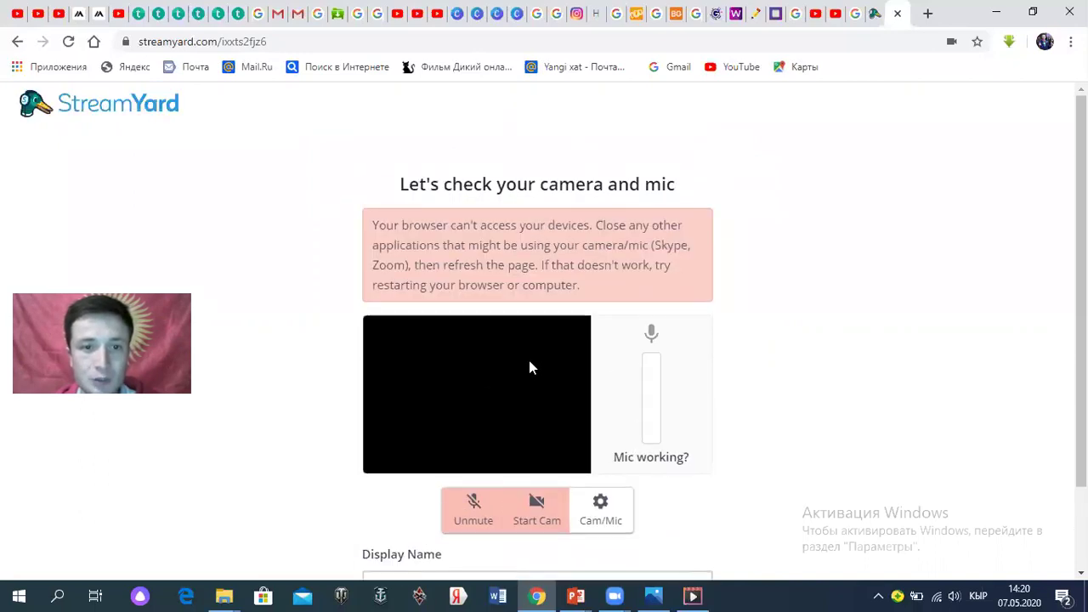
pyautogui.scroll(-1, 529, 367)
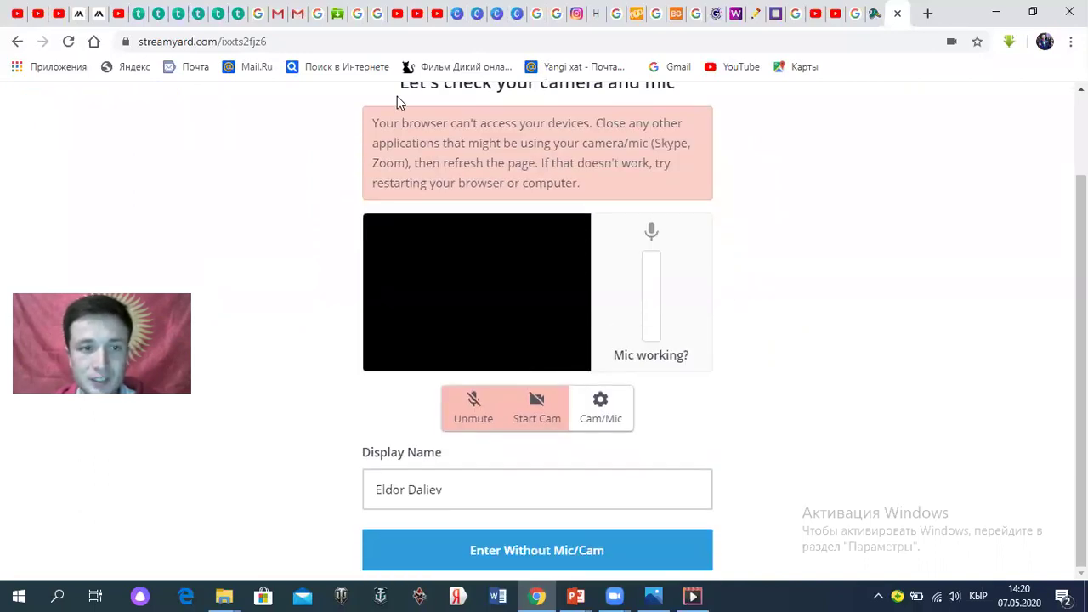
pyautogui.click(462, 489)
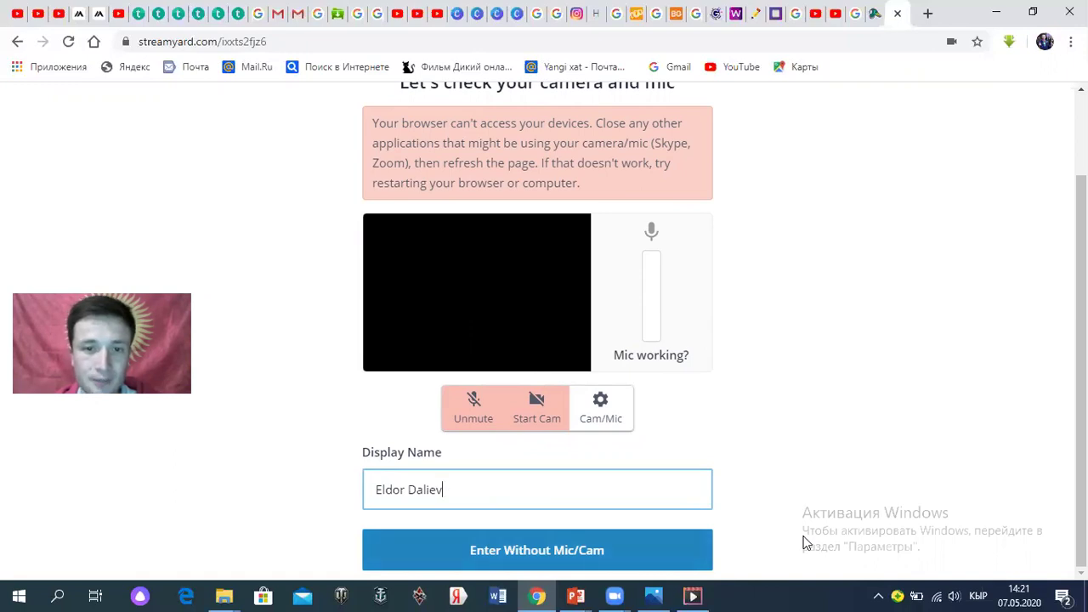
pyautogui.press('Return')
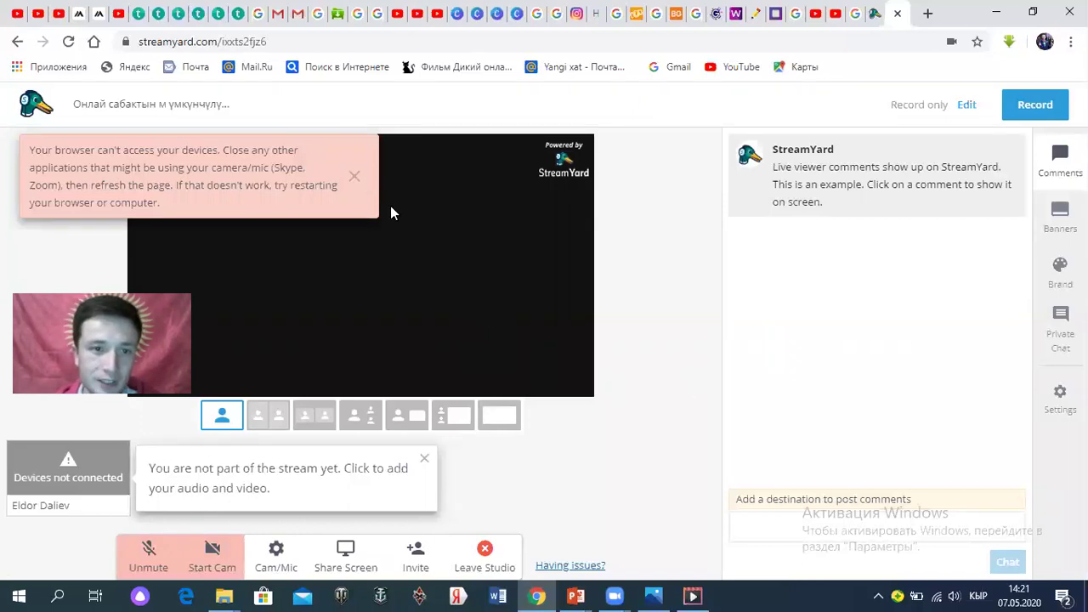
pyautogui.click(354, 177)
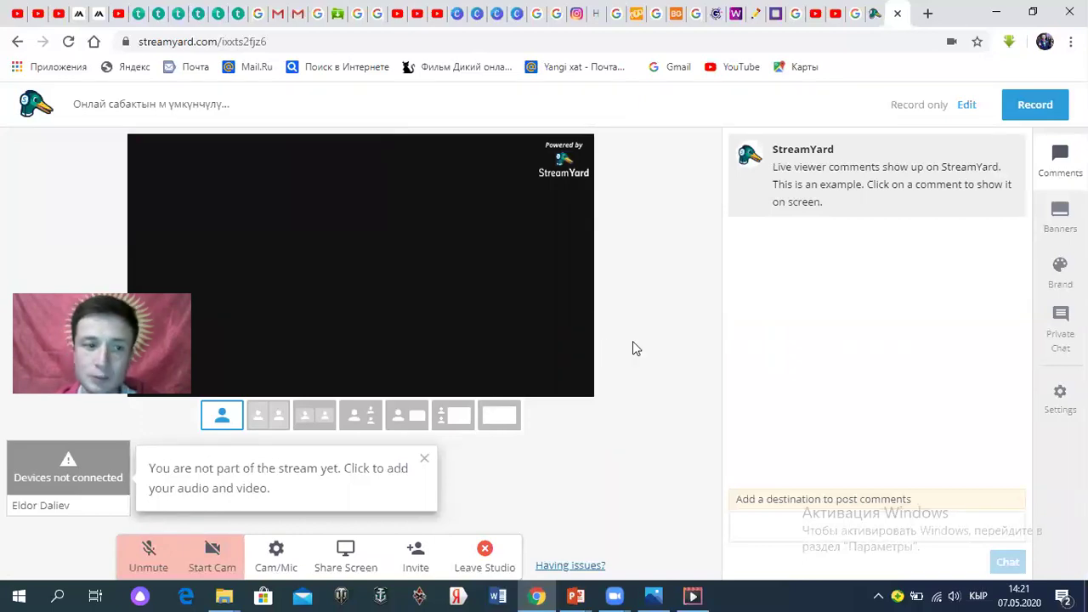
pyautogui.click(425, 459)
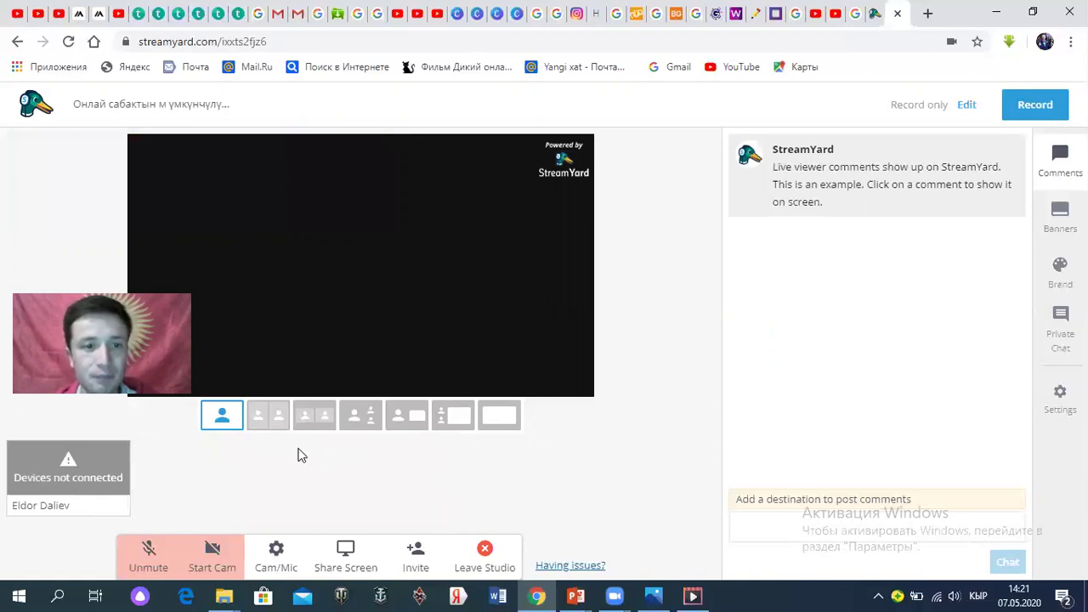